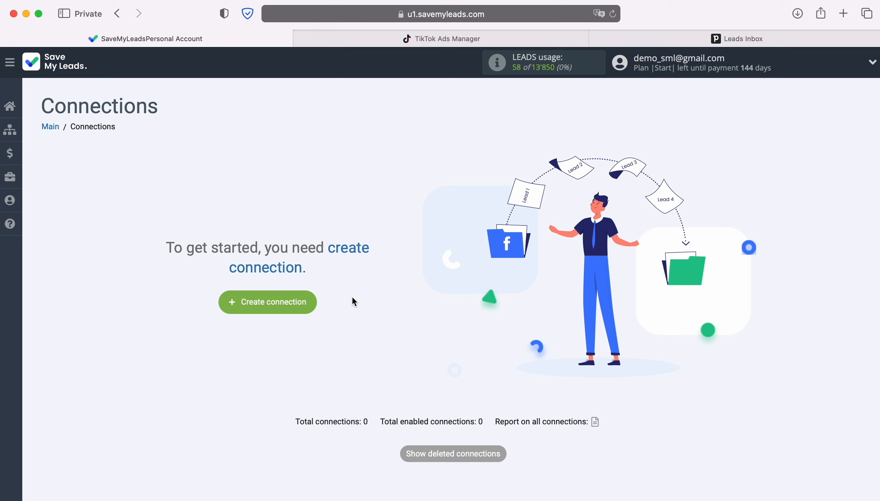
Create a connection that takes leads from TikTok and sends them to Pipedrive's Create Contacts action.
click(310, 306)
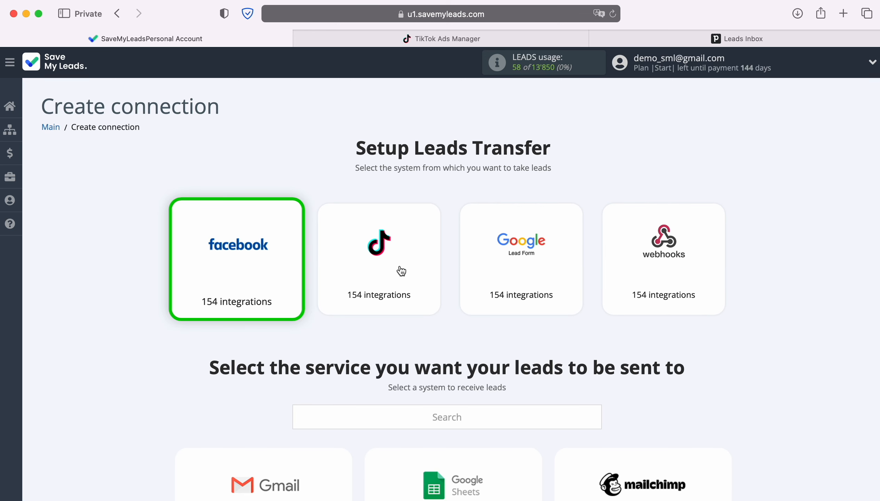
click(388, 264)
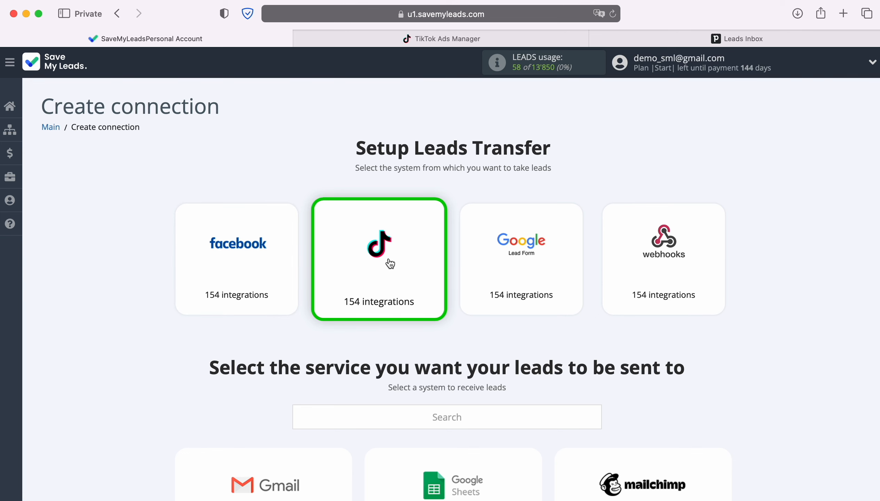
scroll(786, 317, down, 10)
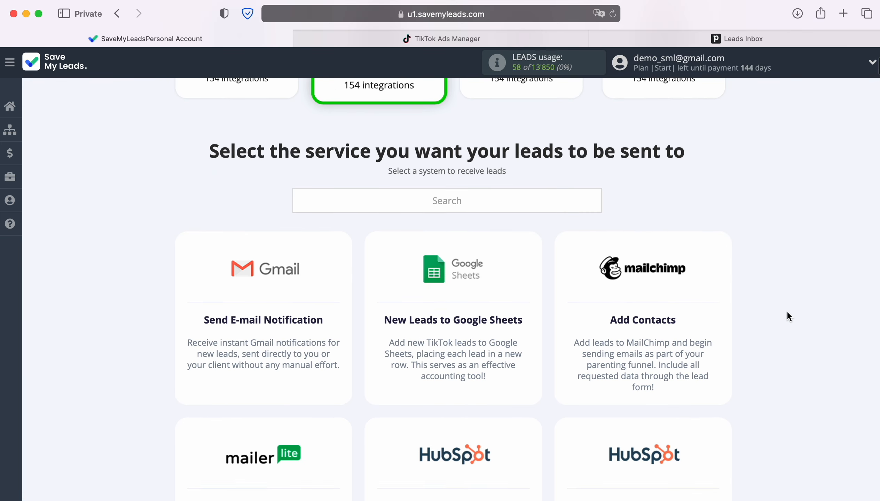
scroll(788, 315, down, 10)
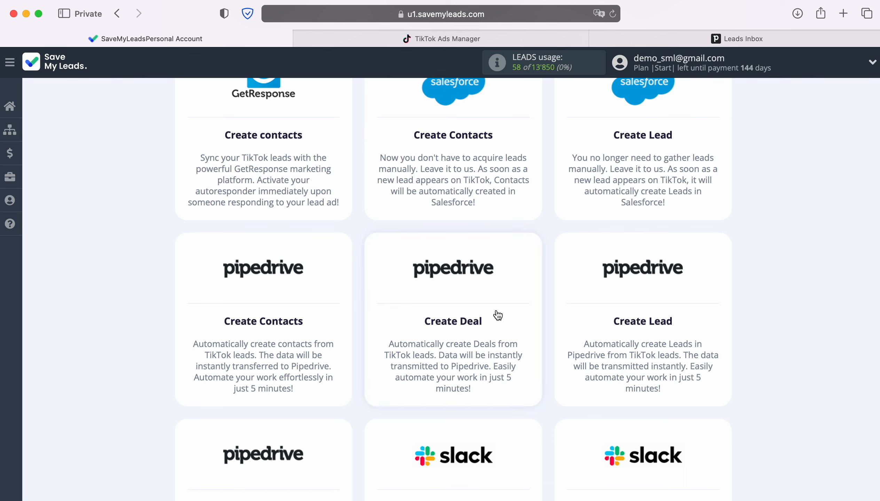
click(255, 299)
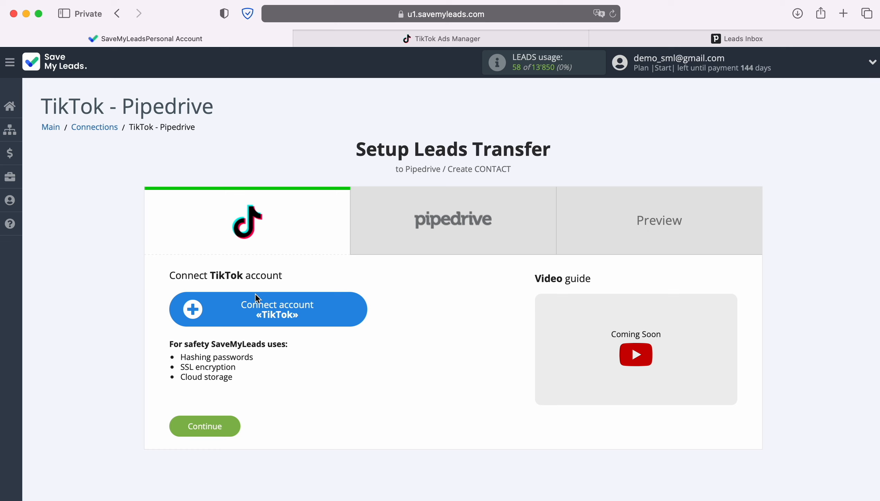
Start connecting a TikTok account and log in to TikTok For Business with the account's email and password.
click(360, 308)
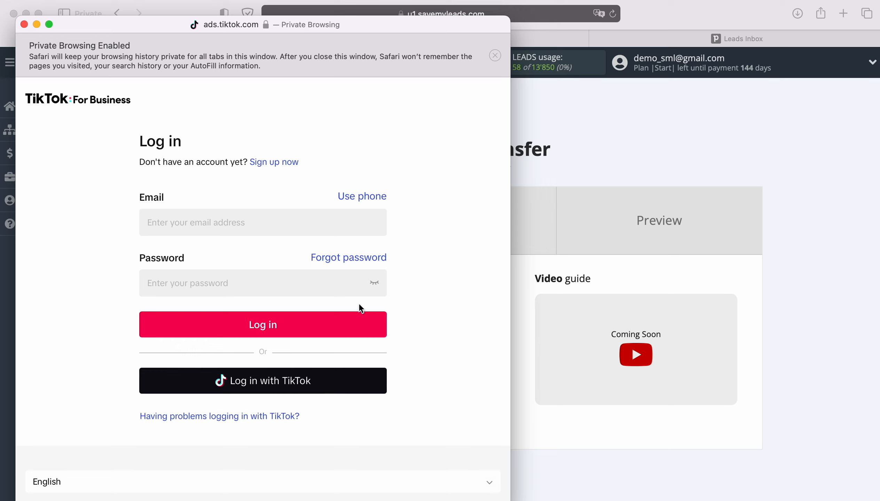
click(165, 216)
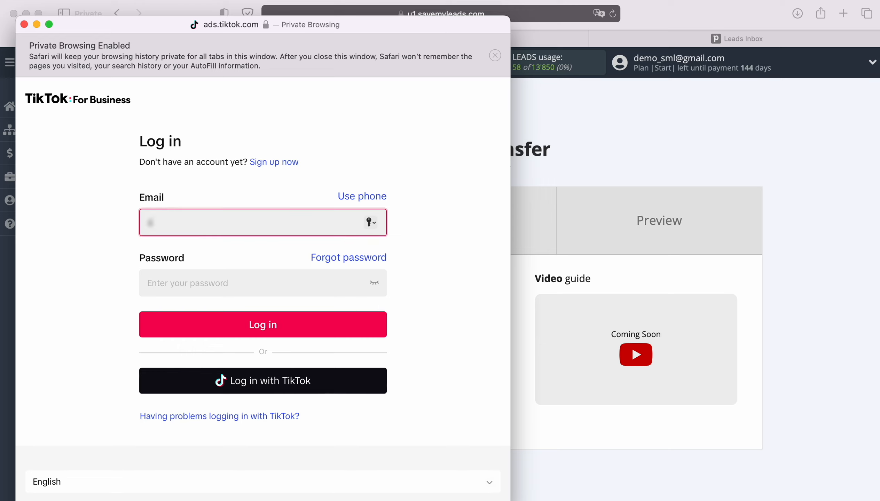
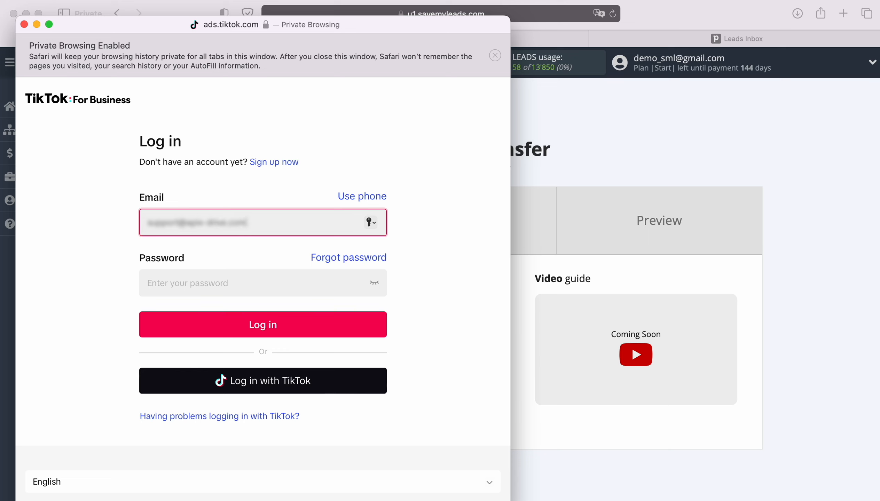
key(Tab)
text(•••••••••)
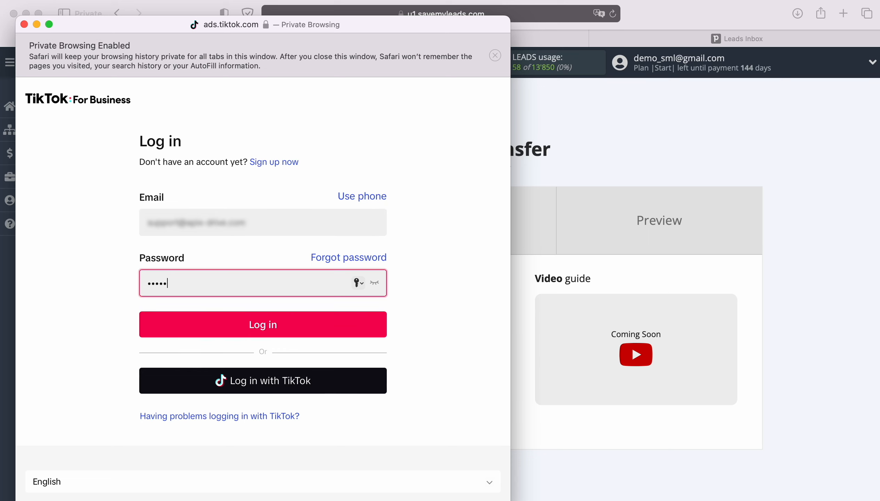
text(••••)
click(215, 335)
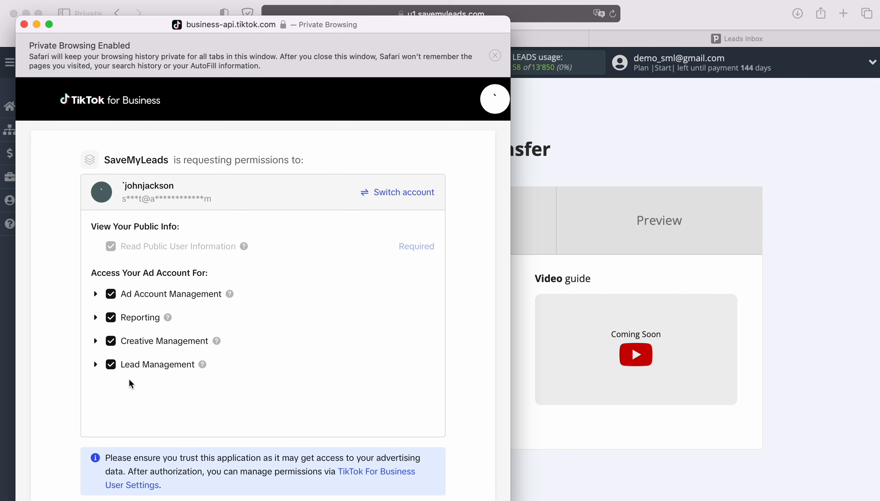
Confirm all the permissions SaveMyLeads requests from TikTok and select the connected TikTok account.
scroll(370, 394, down, 2)
click(406, 479)
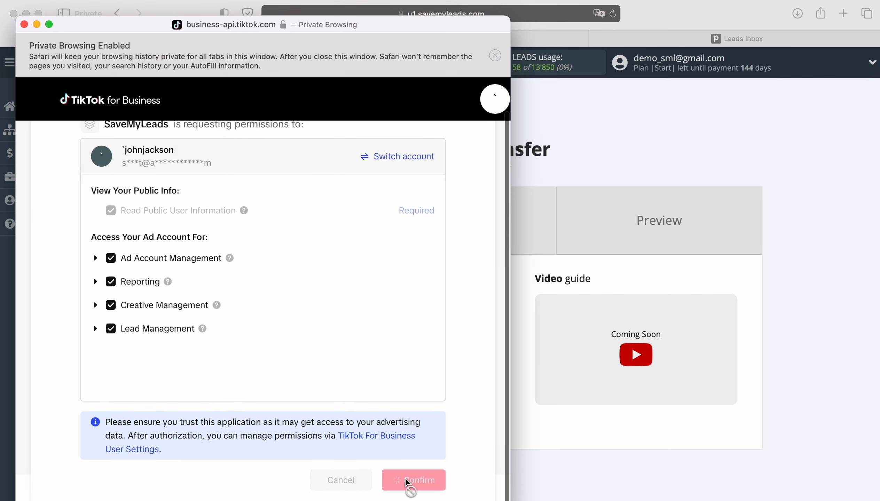
click(310, 321)
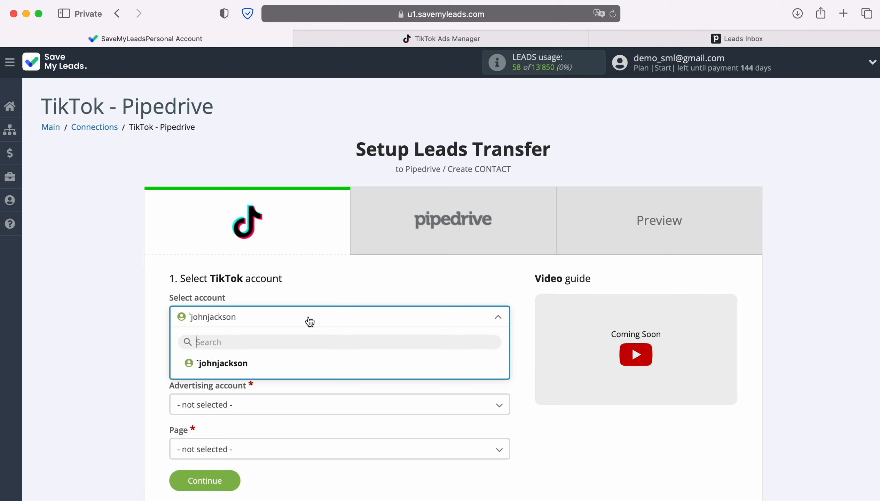
click(247, 364)
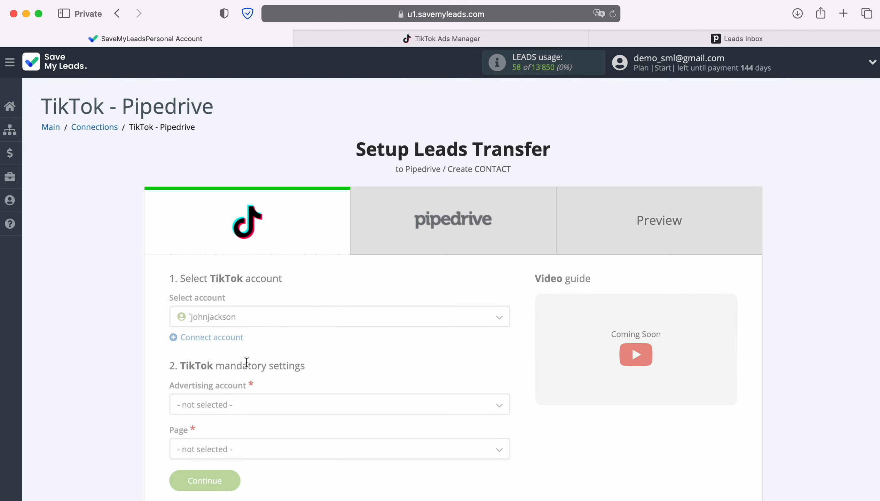
Set the advertising account to Tik-Tok Page and the page to Form, and continue to the Pipedrive setup.
scroll(375, 378, down, 3)
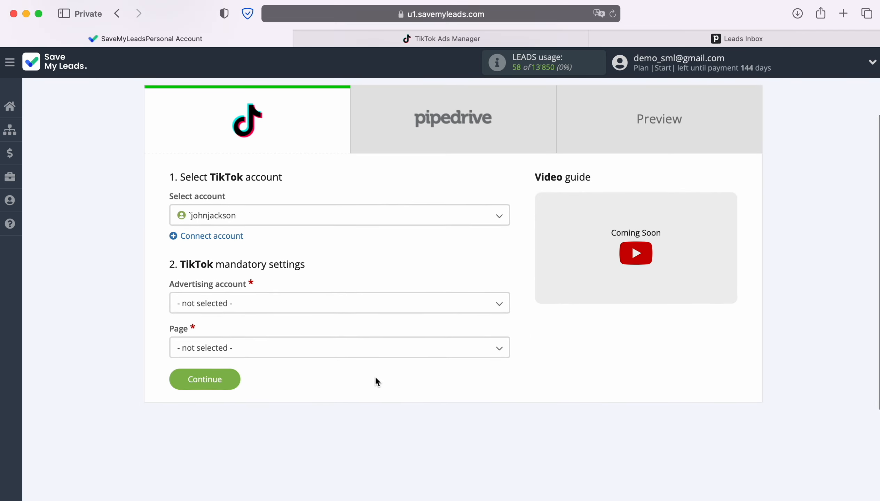
click(262, 309)
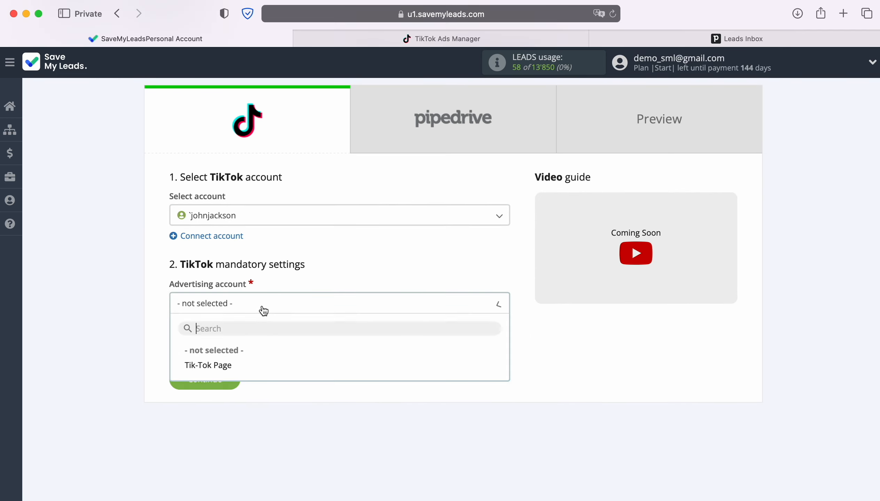
click(228, 365)
click(245, 353)
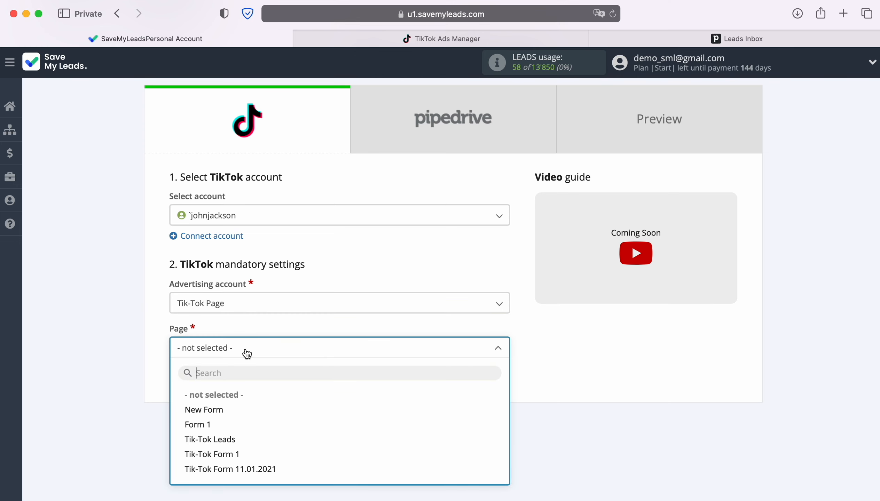
click(210, 424)
click(229, 379)
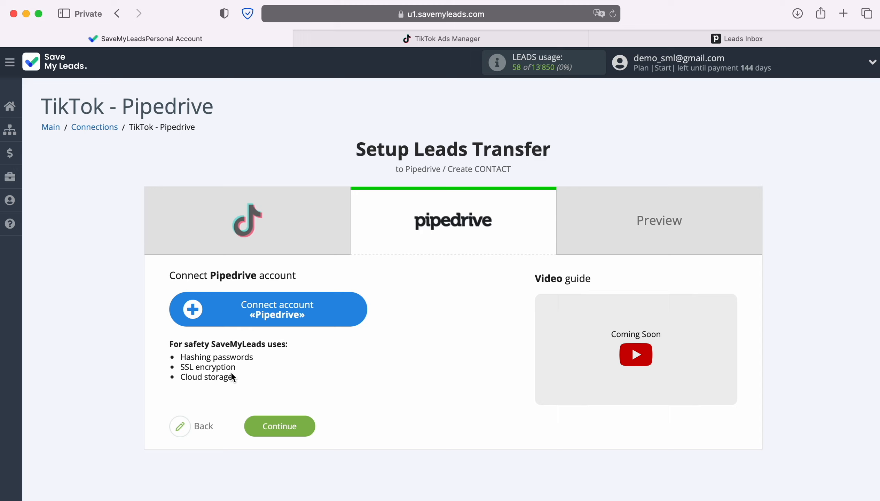
Start a Pipedrive account connection and fill its domain with savemyleads2.pipedrive.com, copied from the web address of the open Pipedrive page.
click(361, 308)
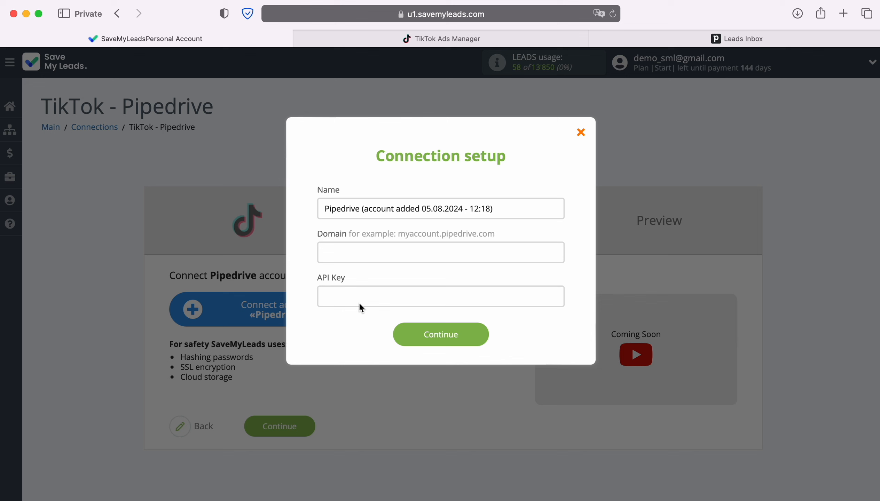
click(724, 38)
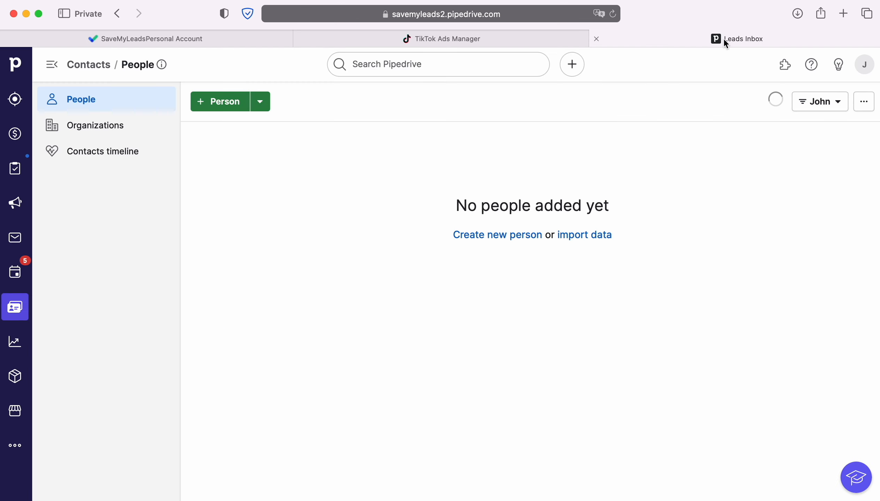
click(568, 17)
click(564, 14)
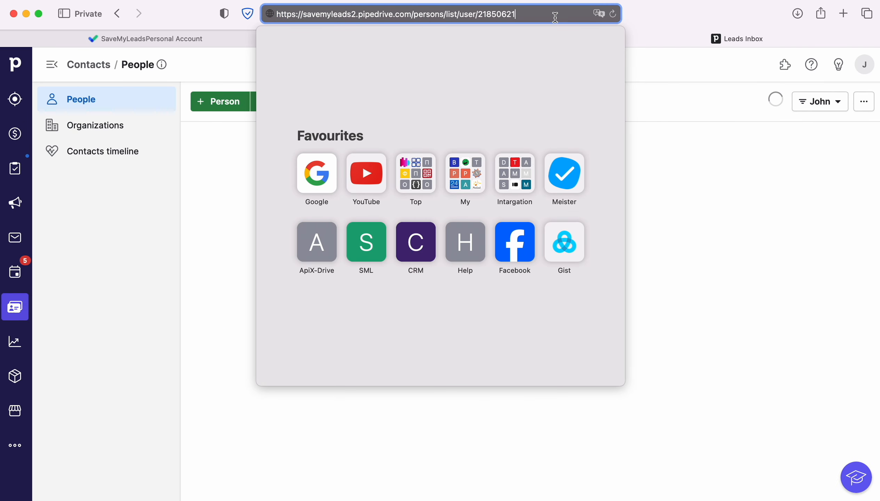
drag(306, 15, 411, 16)
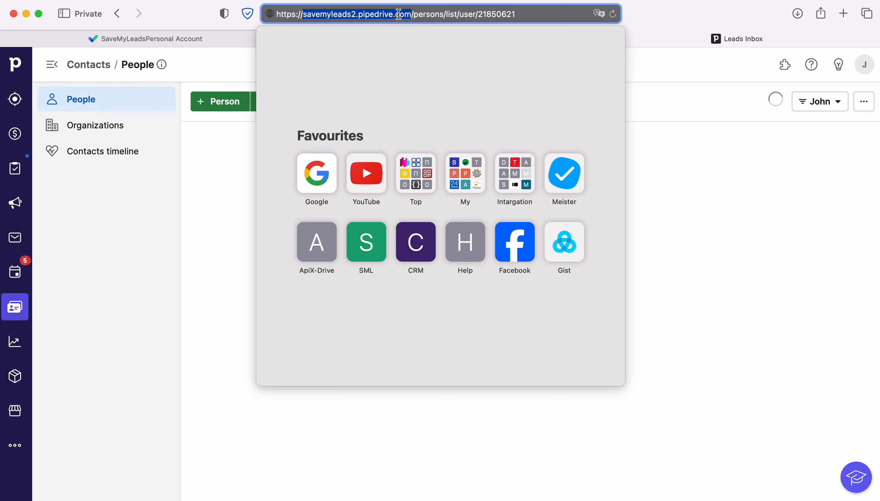
right_click(402, 15)
click(414, 35)
click(198, 38)
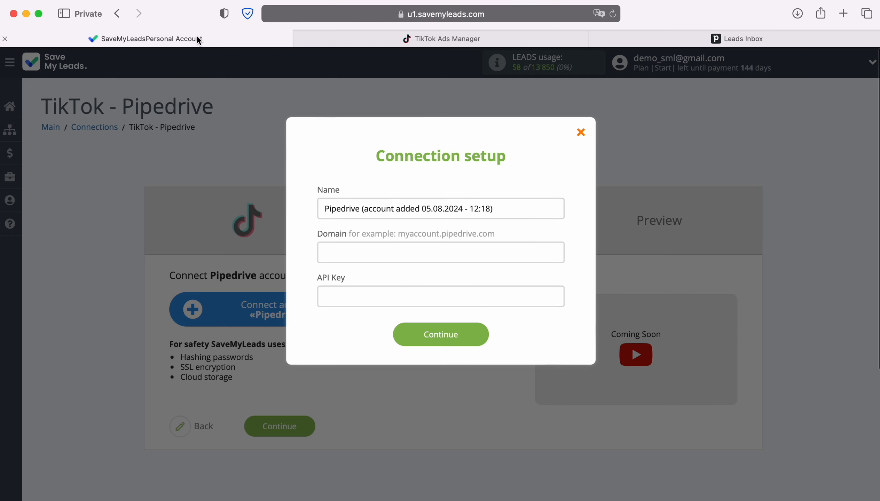
right_click(343, 253)
click(360, 284)
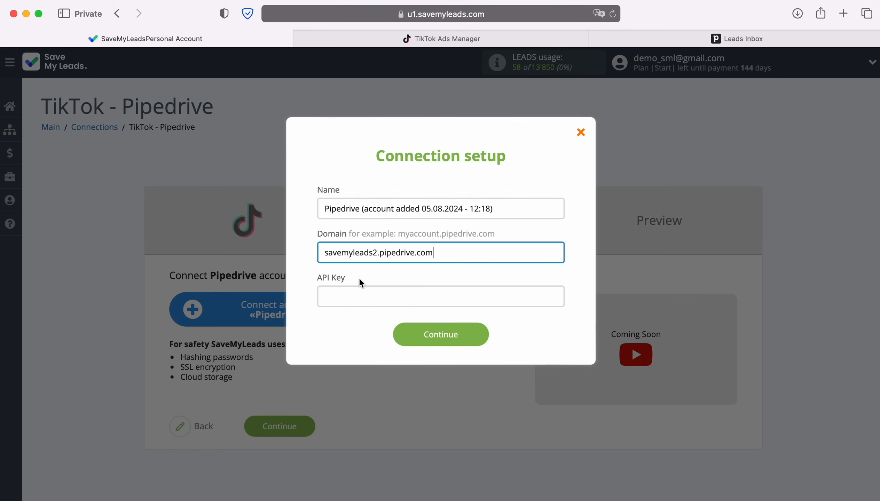
Switch to Pipedrive and copy the personal API token from the account's personal preferences.
click(716, 43)
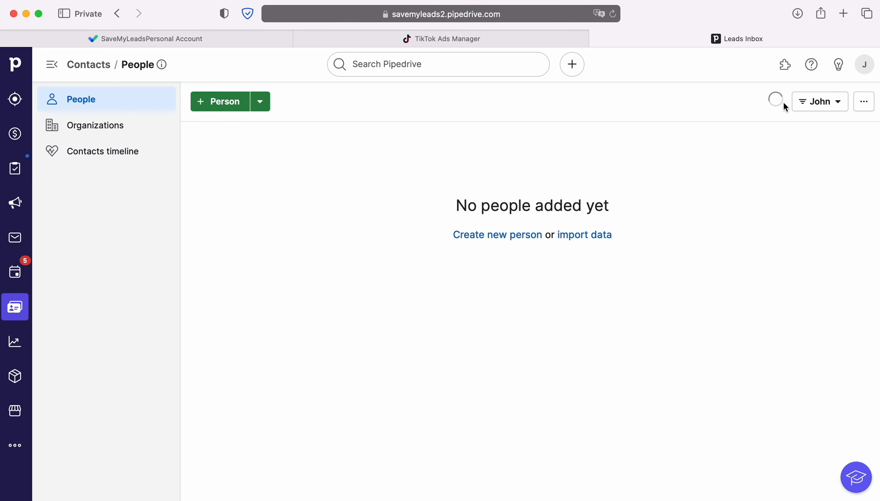
click(865, 69)
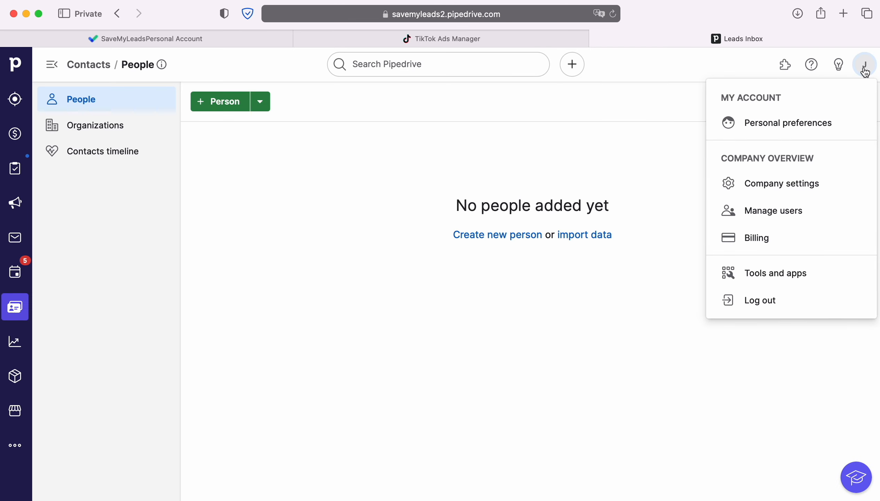
click(787, 125)
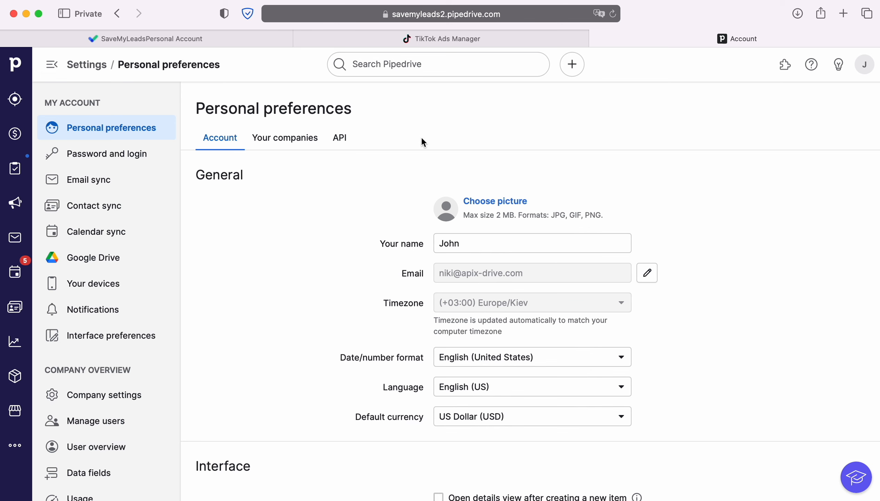
click(350, 139)
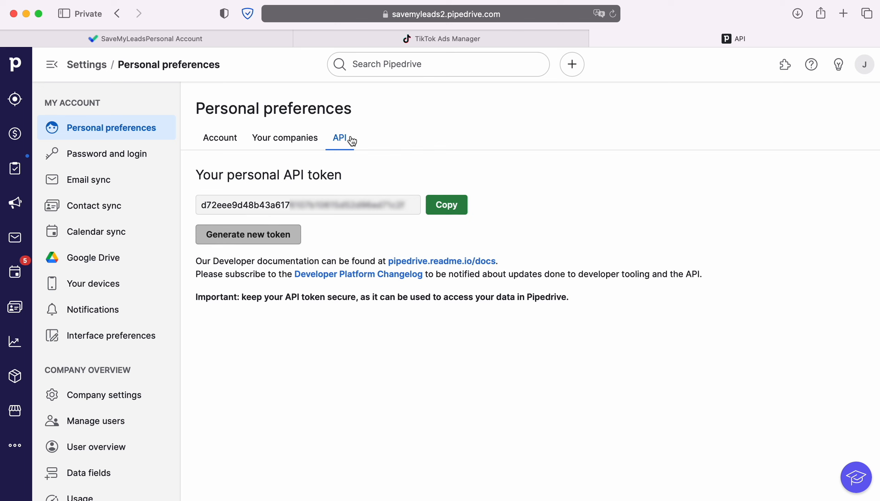
click(447, 205)
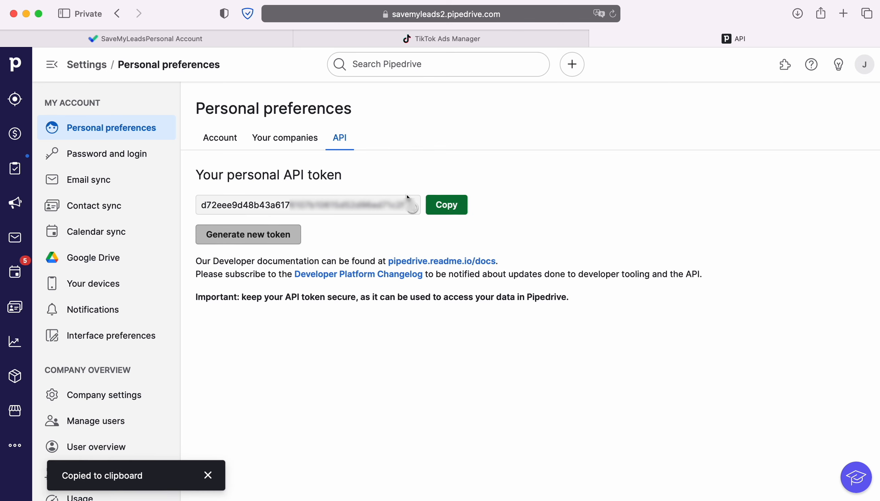
Return to SaveMyLeads, complete the Pipedrive connection with the copied API key, and select the newly added Pipedrive account.
click(96, 43)
right_click(340, 299)
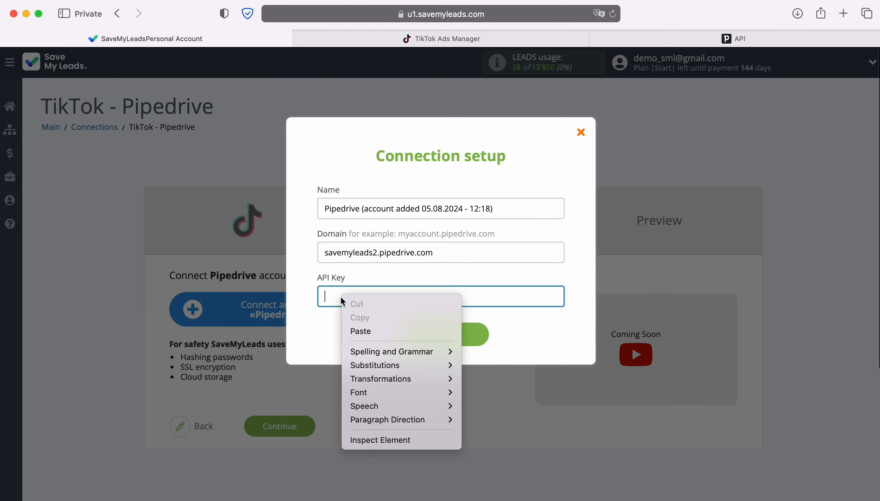
click(360, 331)
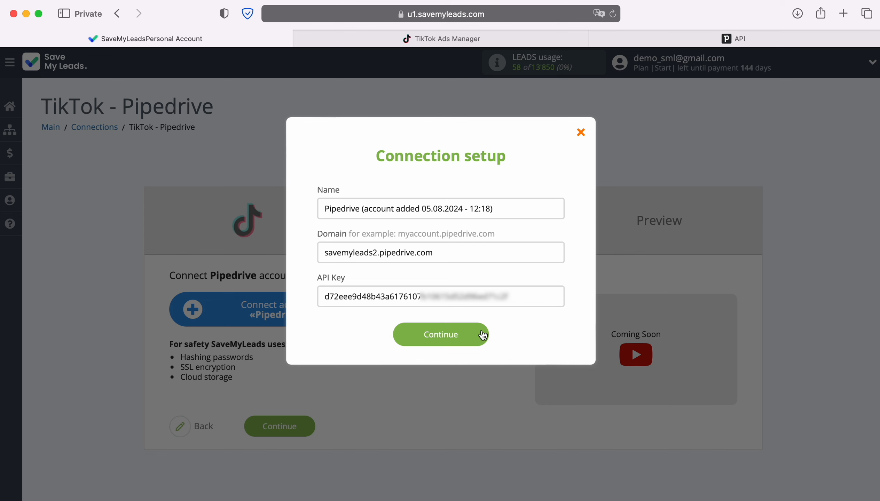
click(481, 335)
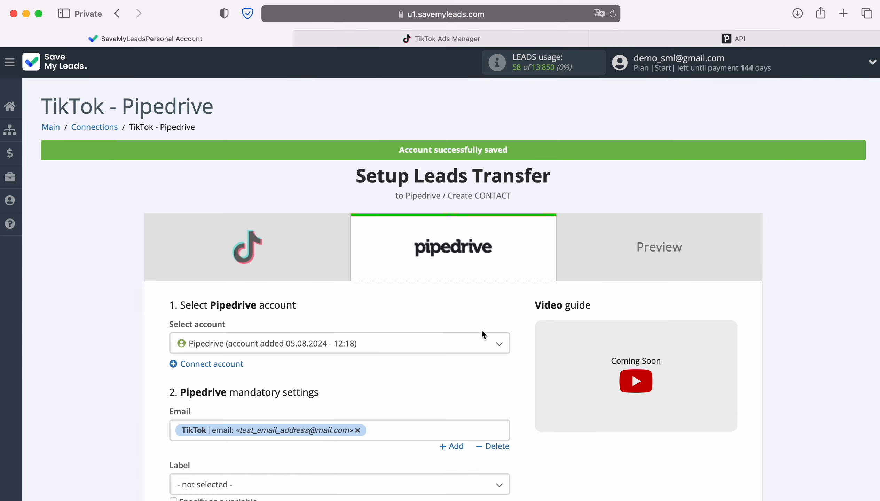
click(390, 345)
click(365, 390)
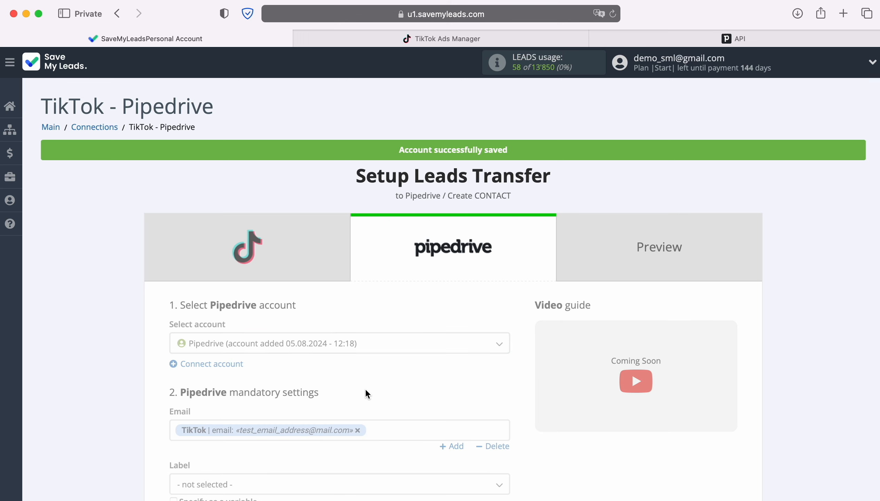
Review the TikTok lead variables that can be inserted into the Pipedrive Email field, without altering its mapping.
scroll(515, 361, down, 7)
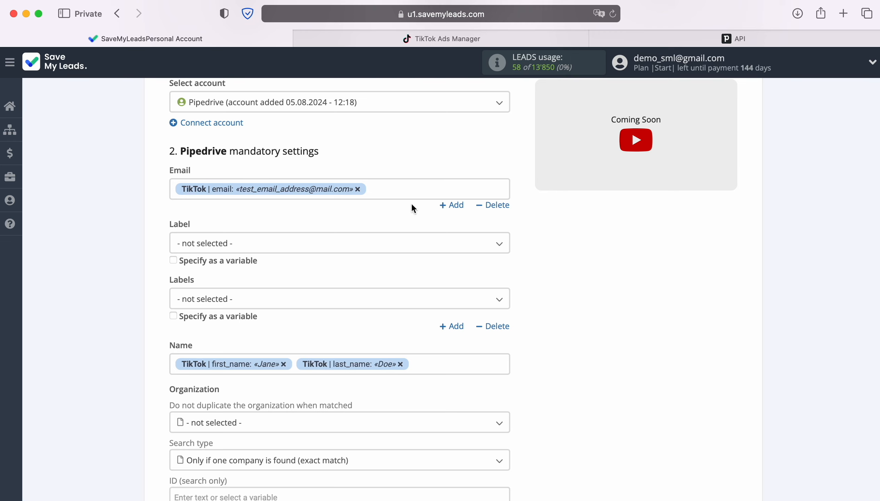
click(389, 187)
scroll(399, 291, down, 3)
scroll(467, 312, down, 3)
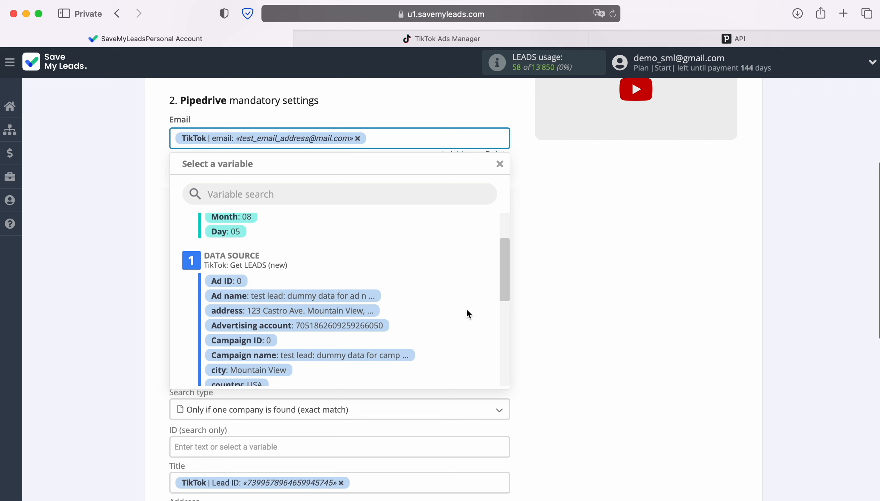
scroll(467, 310, down, 3)
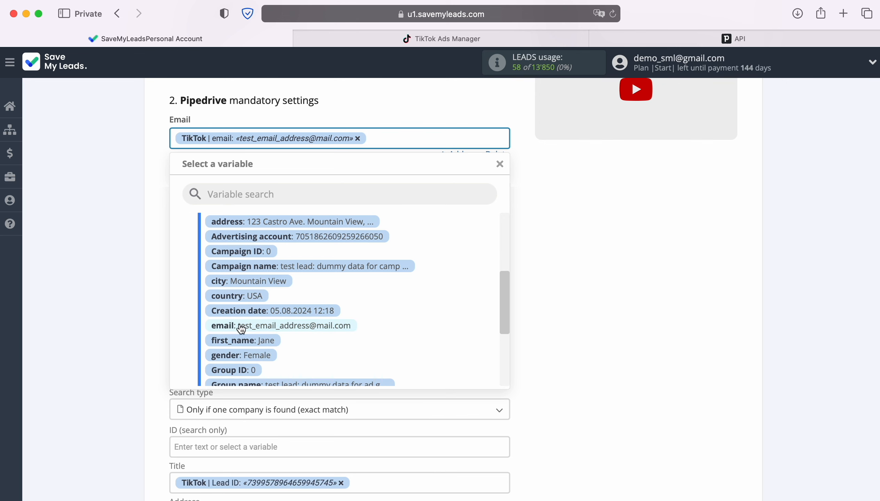
click(582, 260)
Review the TikTok first_name and last_name variables available for the contact's Name field, then close the variable list.
scroll(588, 264, down, 5)
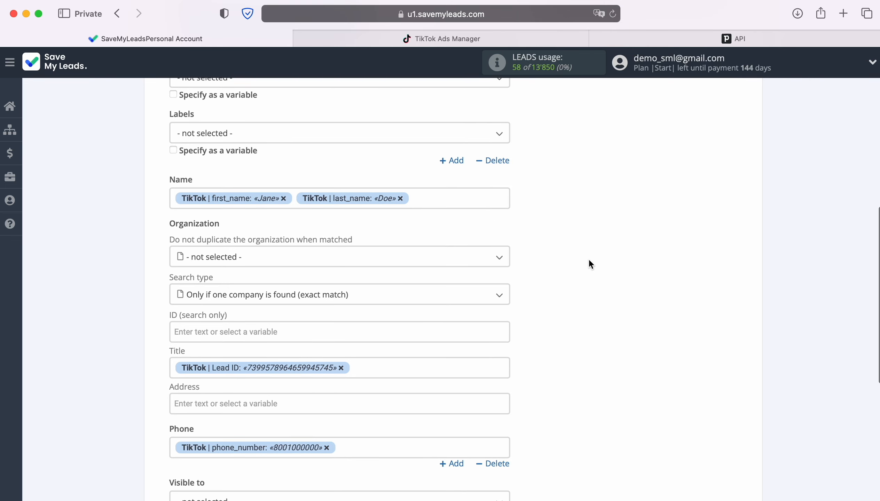
click(454, 193)
scroll(426, 307, down, 5)
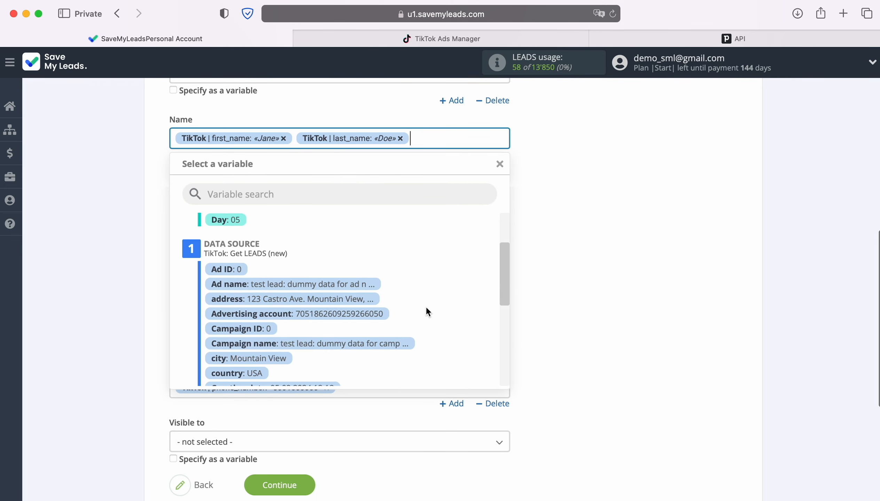
scroll(427, 307, down, 1)
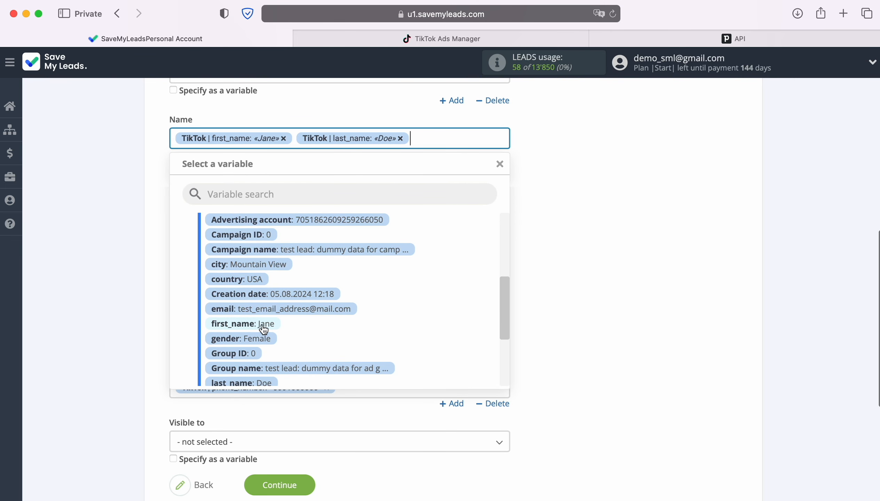
scroll(434, 317, down, 3)
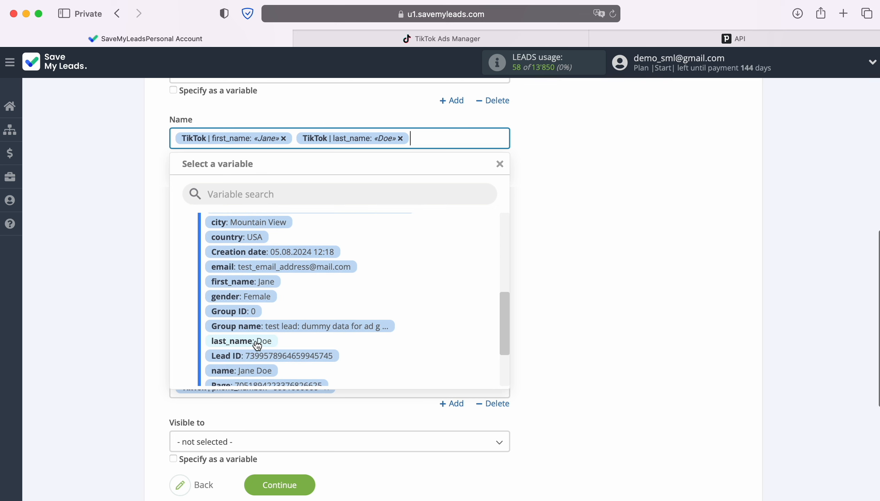
click(563, 303)
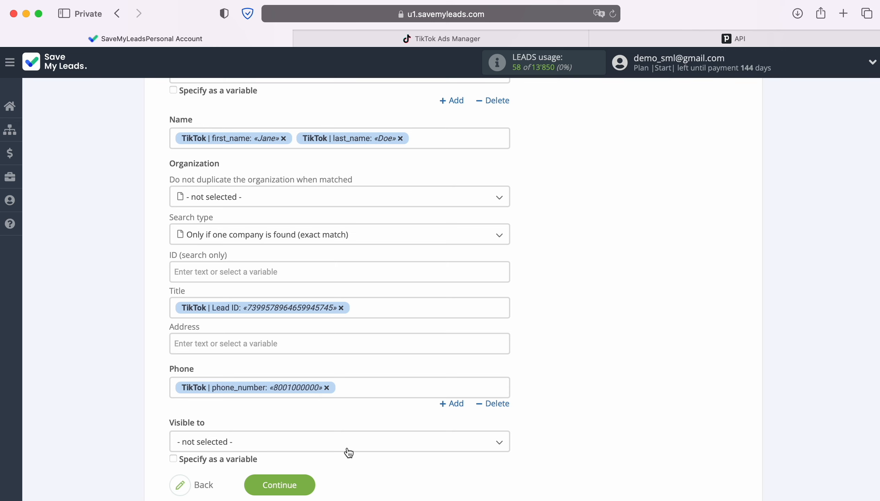
Accept the Pipedrive field mapping and send the previewed test data to Pipedrive.
click(307, 481)
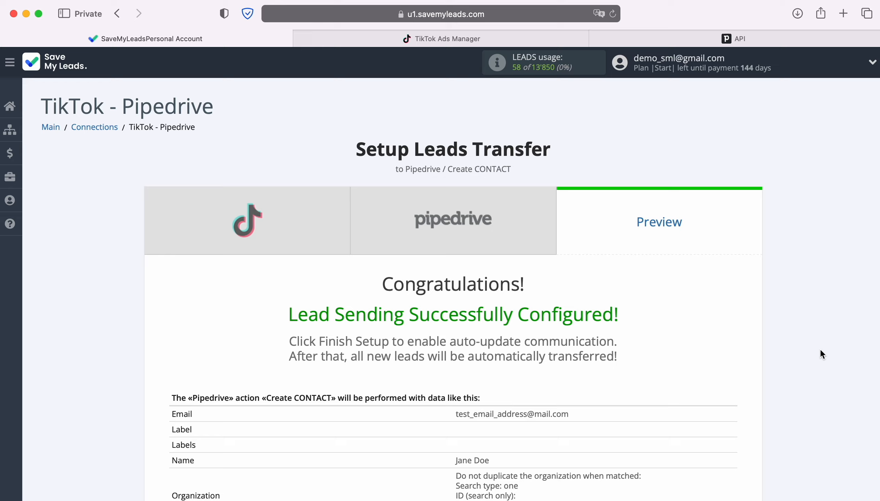
scroll(821, 351, down, 5)
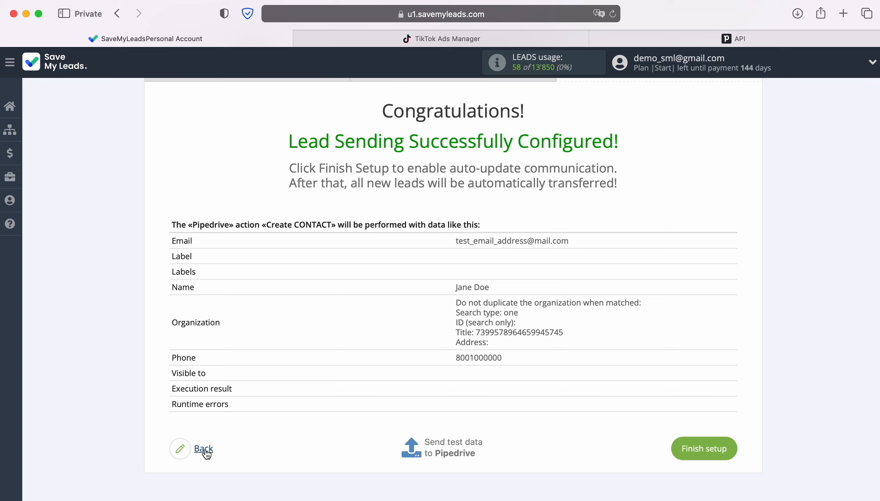
click(452, 447)
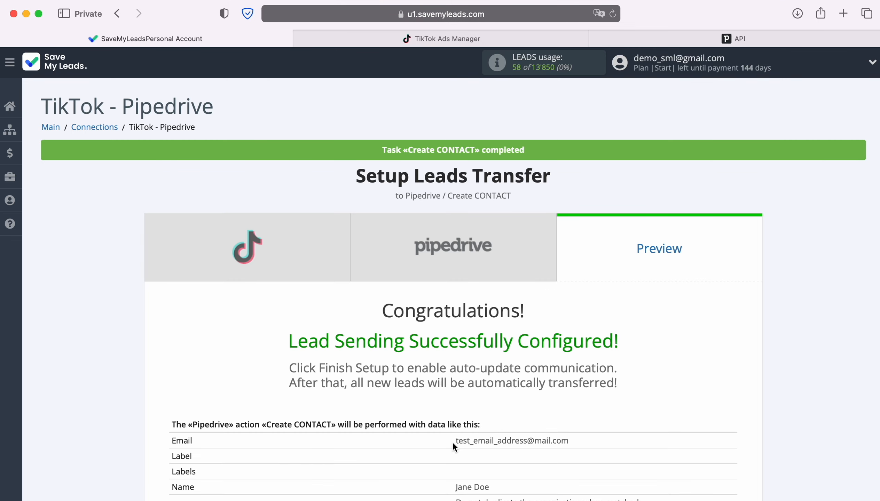
Switch to Pipedrive's People list and open the contact created from the test lead to check its details.
click(619, 38)
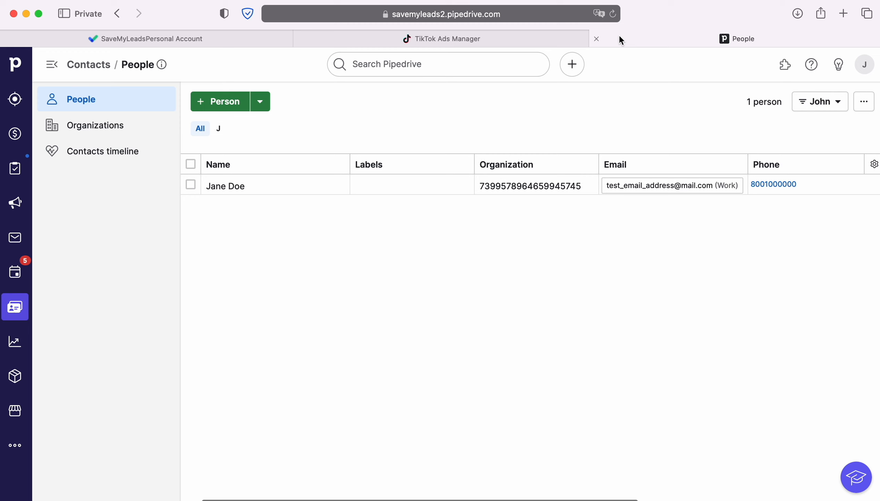
click(231, 186)
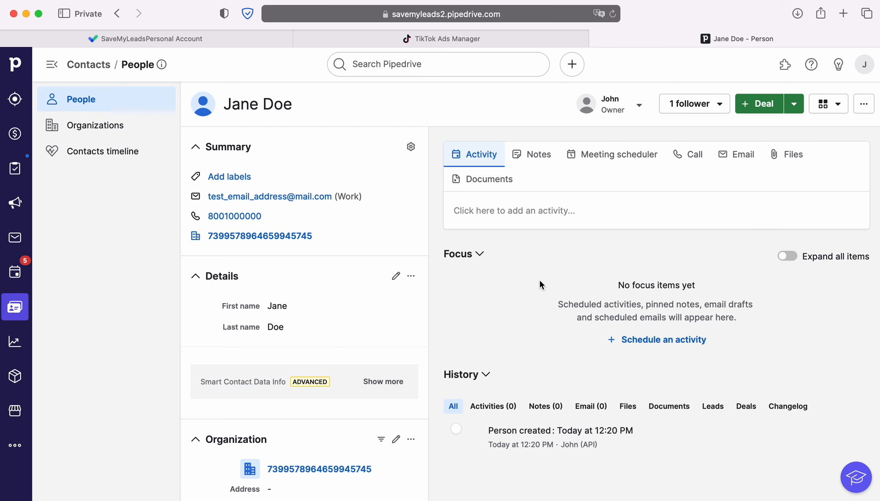
Return to SaveMyLeads and finish the setup of the TikTok - Pipedrive connection.
click(86, 39)
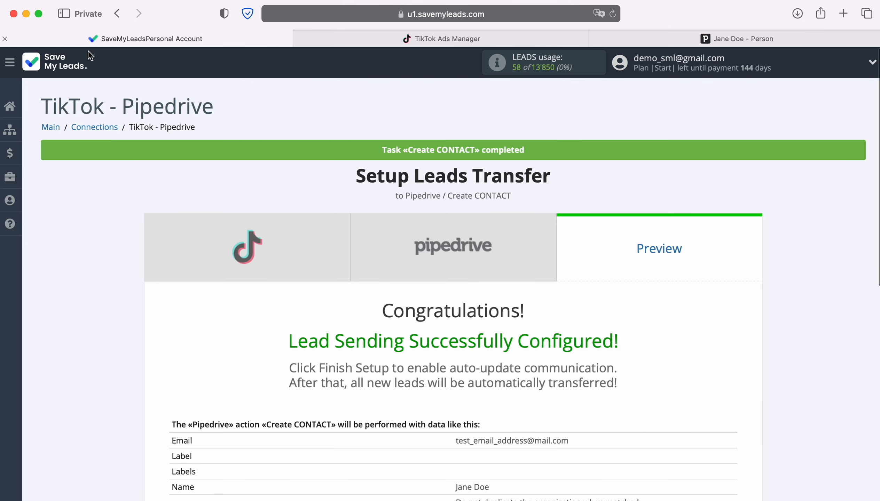
scroll(799, 294, down, 10)
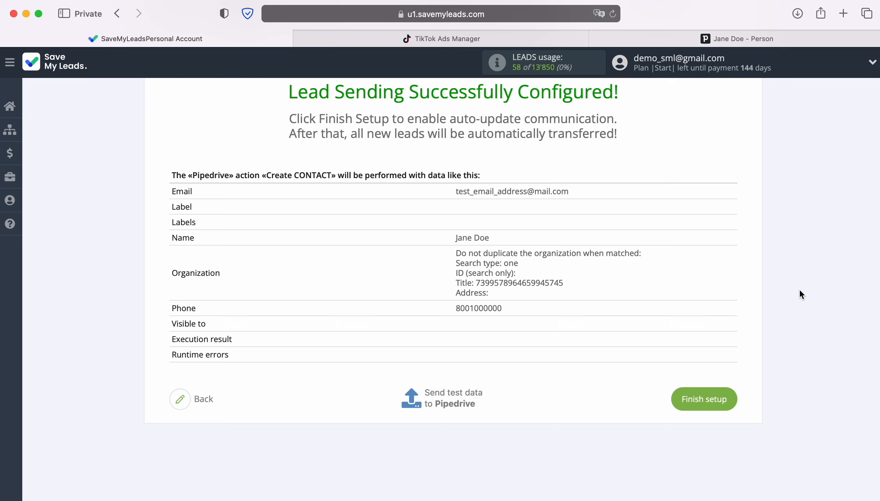
click(730, 400)
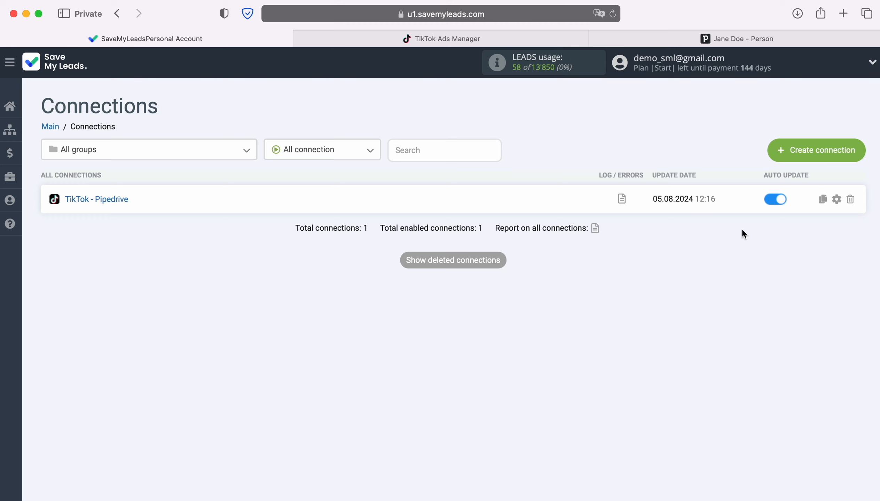
Rename the connection as "TikTok - Pipedrive New Leads" and save its settings.
click(837, 199)
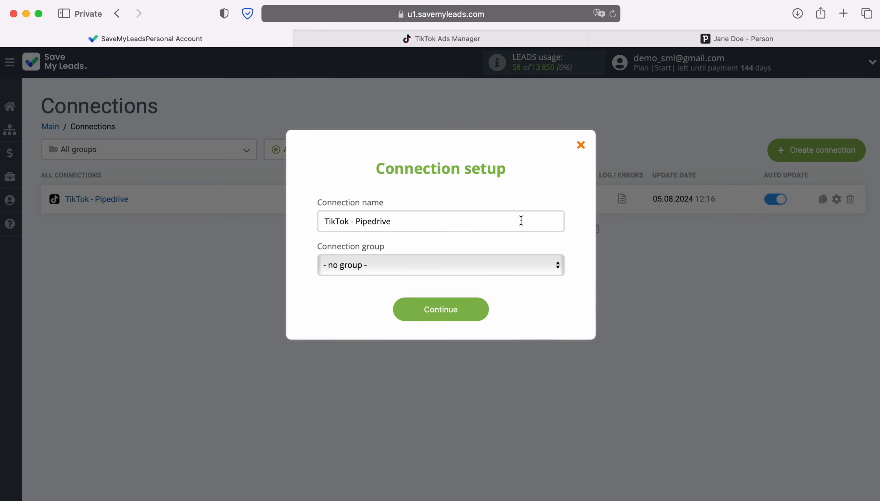
click(521, 220)
text(New Leads)
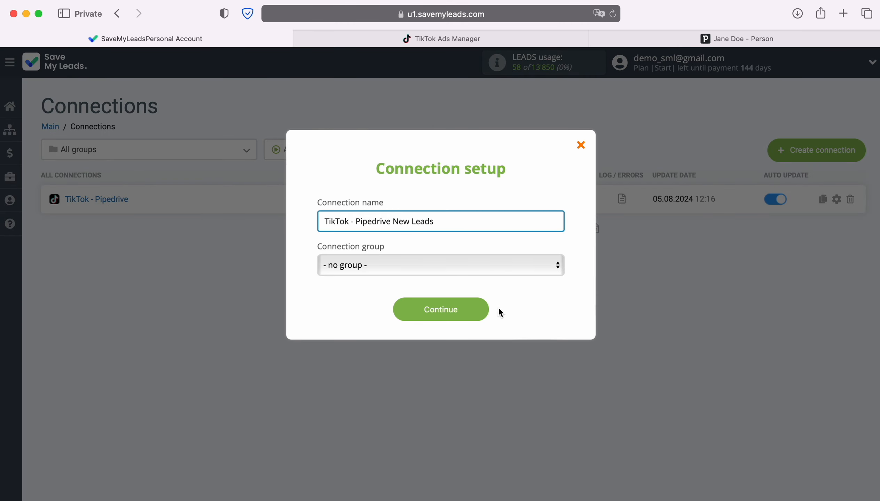
click(479, 308)
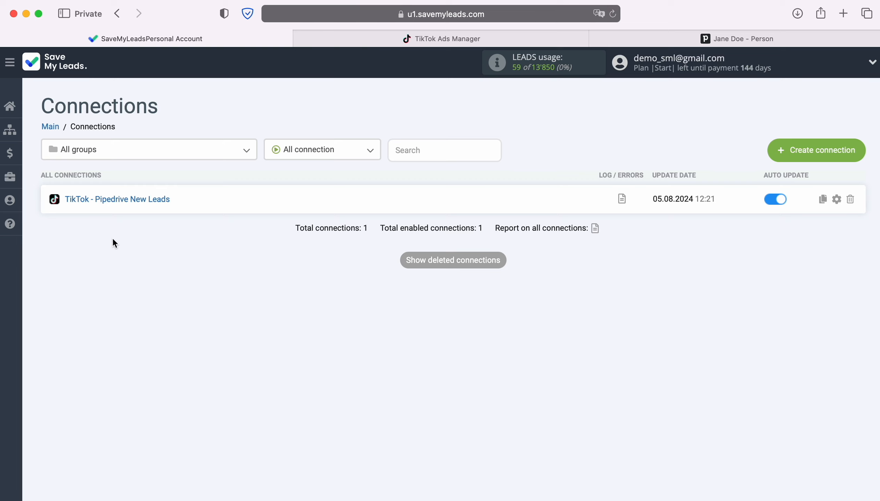